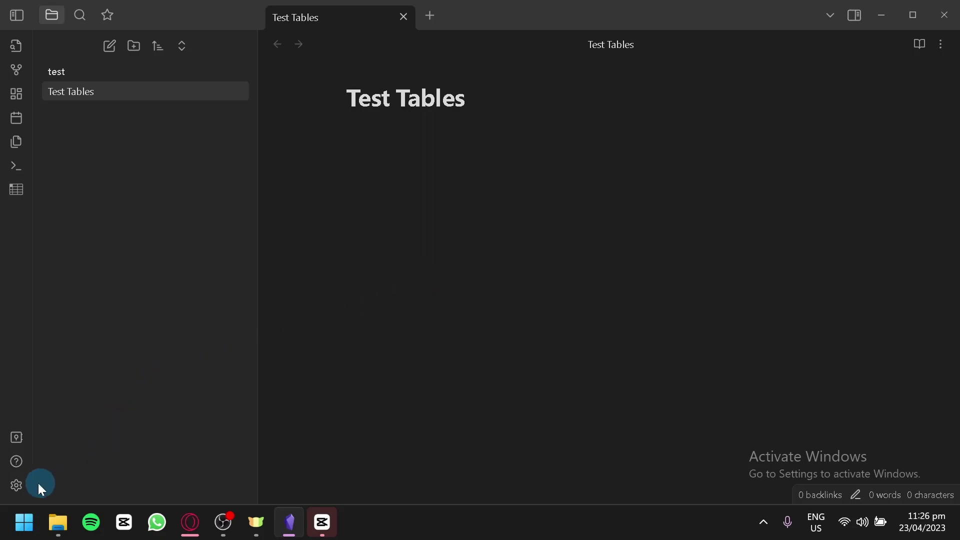
Open Obsidian settings and browse the community plugins catalogue
click(16, 486)
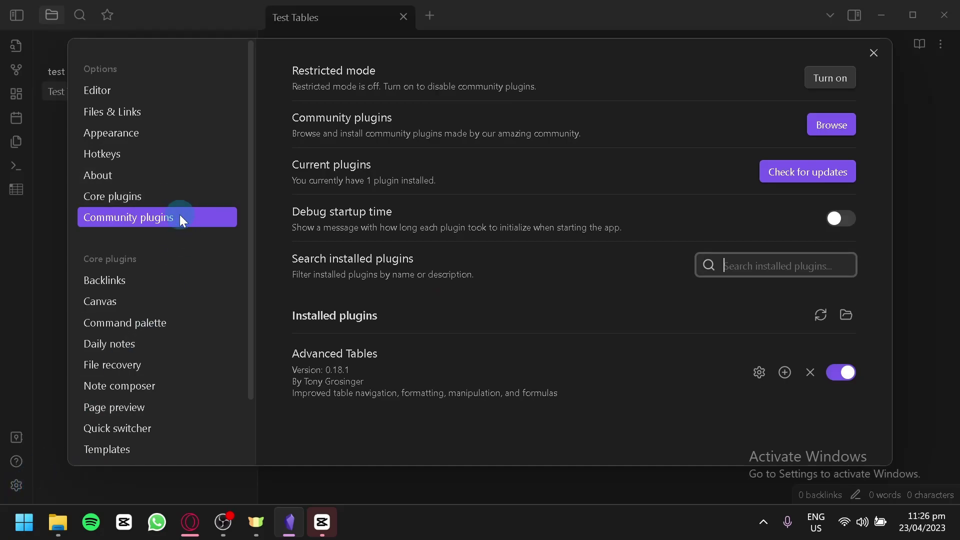
click(833, 125)
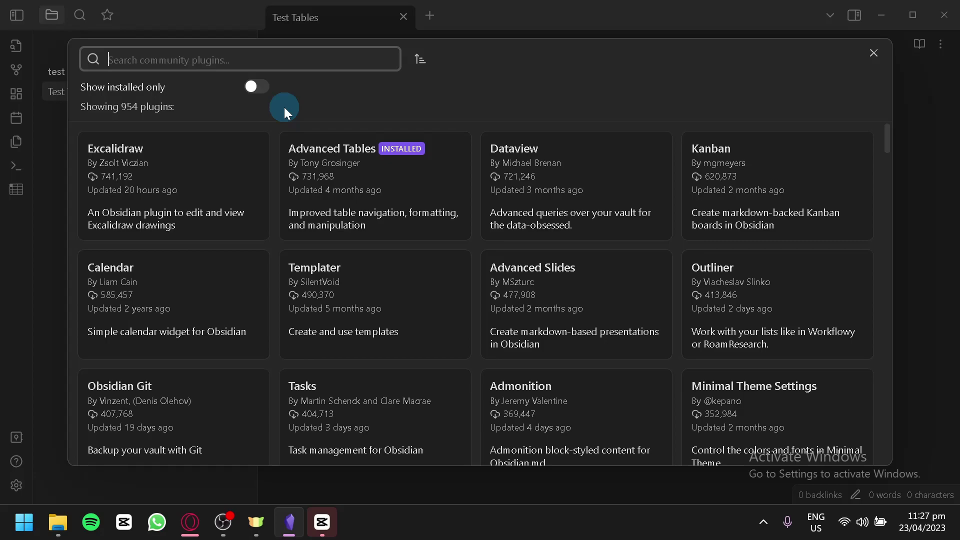
text(checkbox)
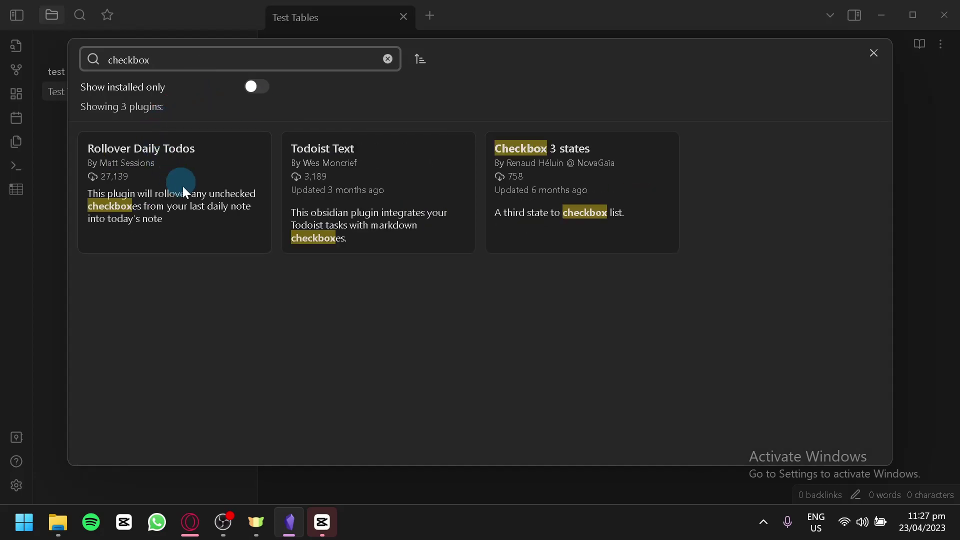
click(374, 181)
scroll(403, 182, down, 3)
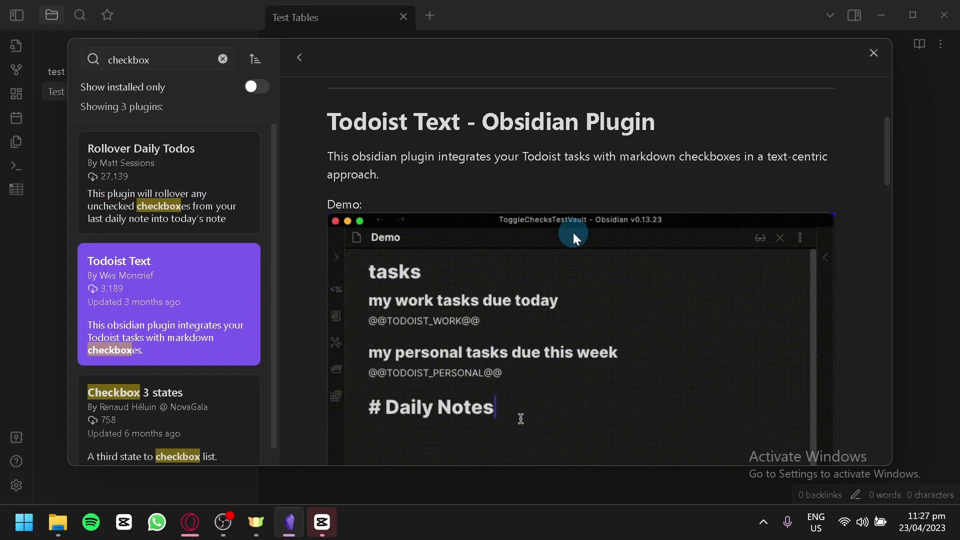
scroll(404, 182, down, 1)
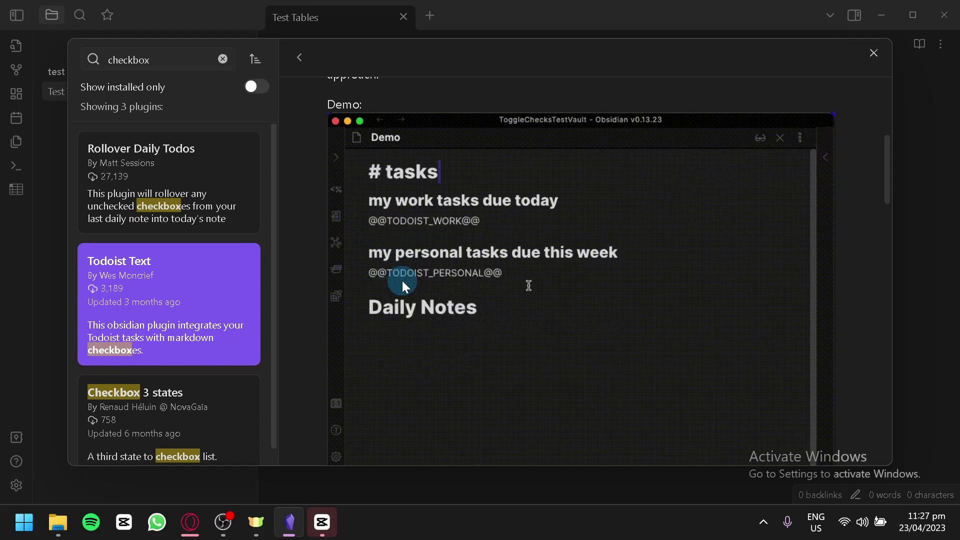
scroll(425, 275, down, 5)
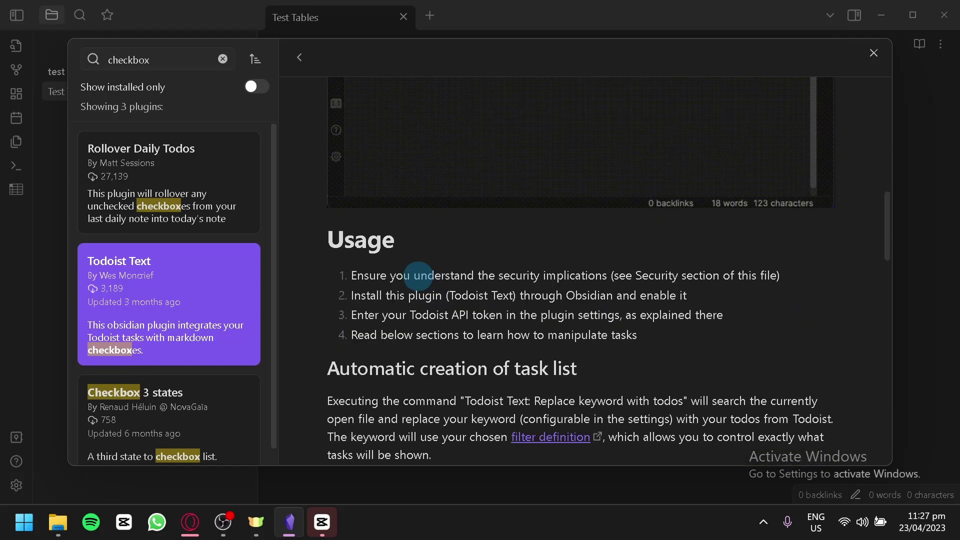
scroll(426, 283, up, 5)
scroll(427, 285, up, 5)
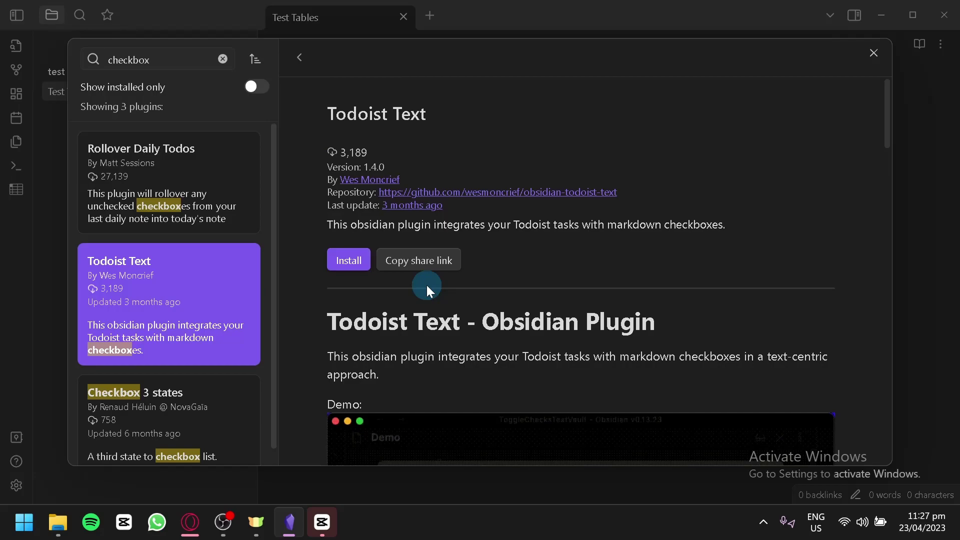
Install Todoist Text version 1.4.0 and enable it
click(350, 262)
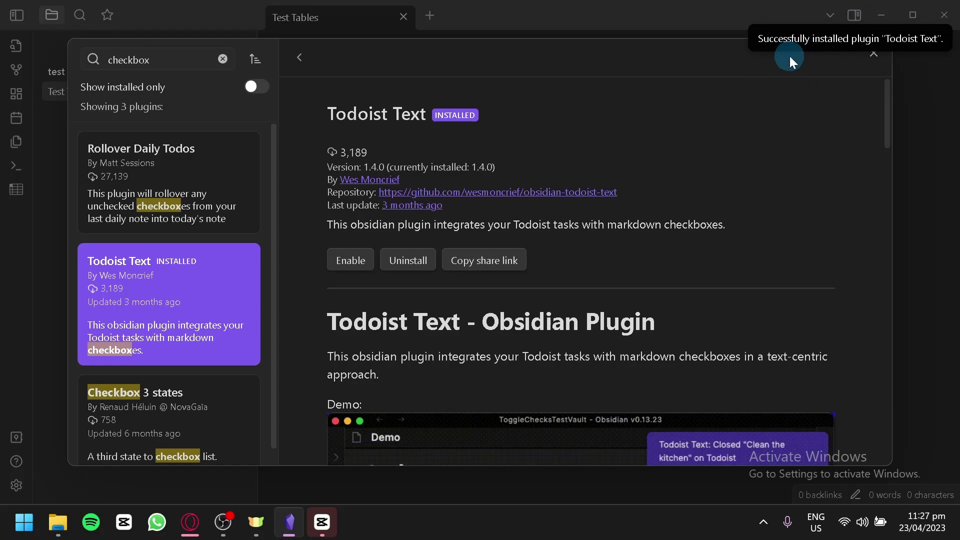
click(354, 259)
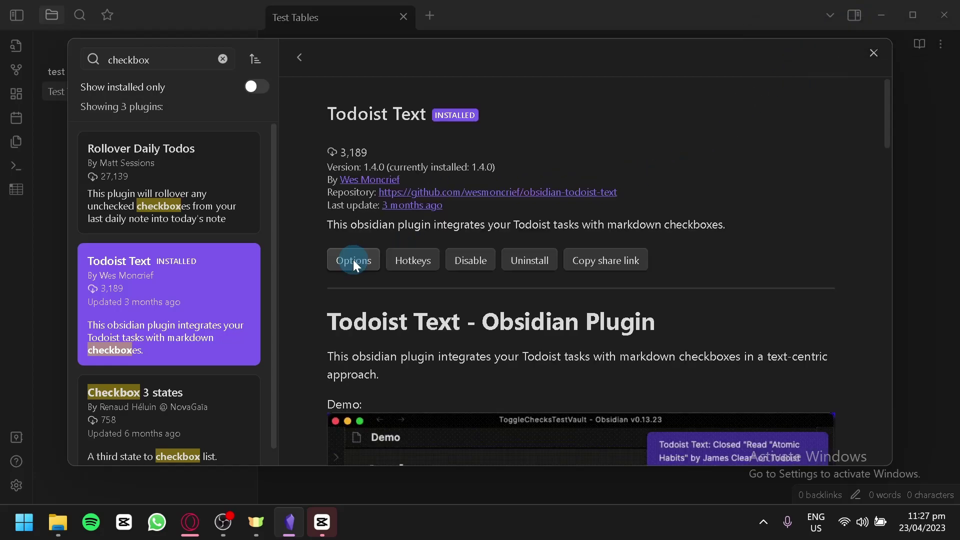
scroll(401, 304, down, 5)
scroll(461, 279, up, 1)
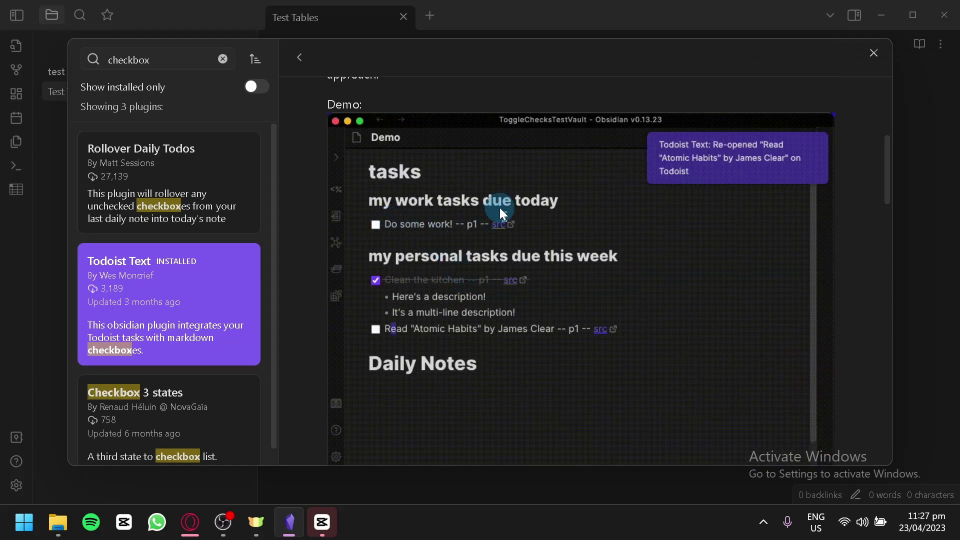
scroll(405, 226, down, 2)
scroll(435, 213, down, 3)
scroll(432, 214, down, 1)
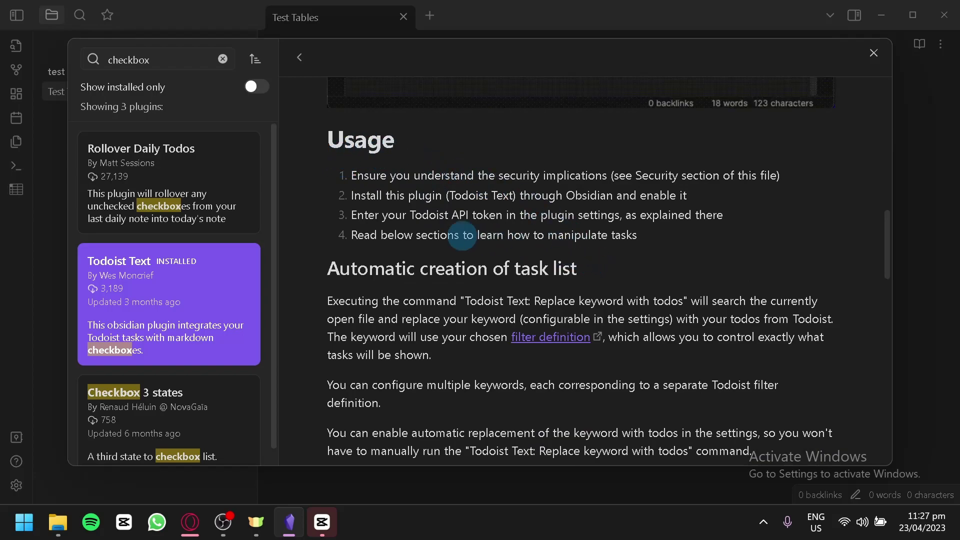
scroll(571, 240, down, 2)
scroll(586, 240, down, 5)
scroll(617, 235, down, 2)
scroll(617, 235, down, 4)
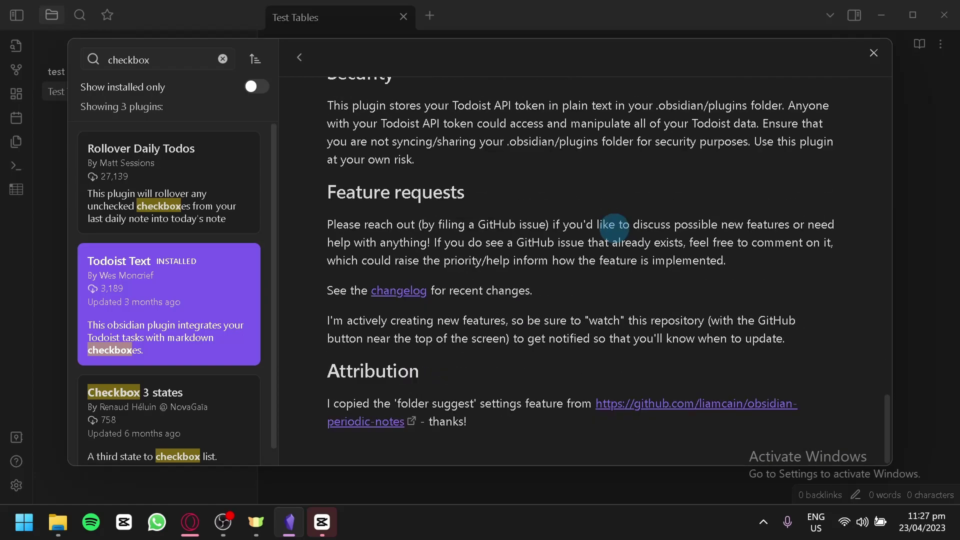
scroll(614, 226, up, 5)
scroll(614, 225, up, 5)
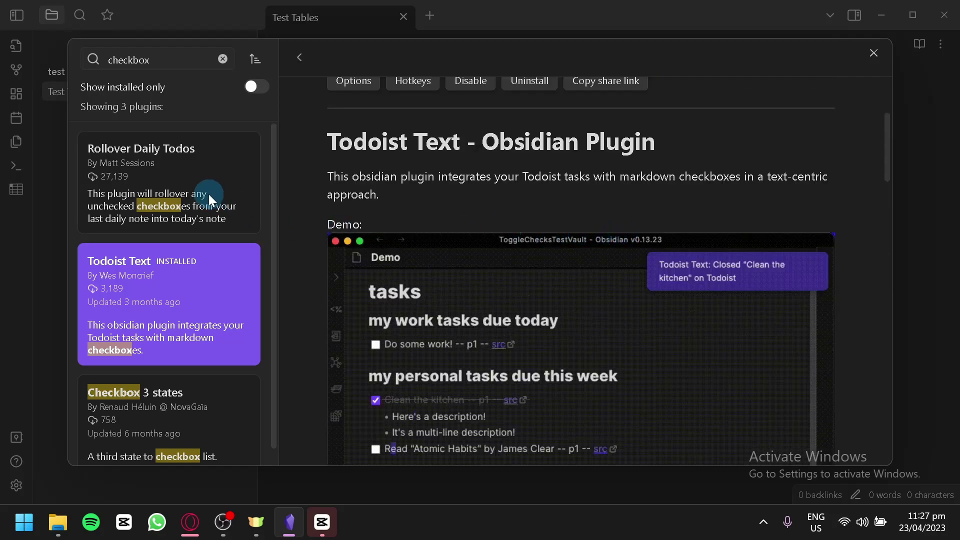
click(209, 193)
scroll(628, 257, down, 6)
scroll(607, 248, down, 5)
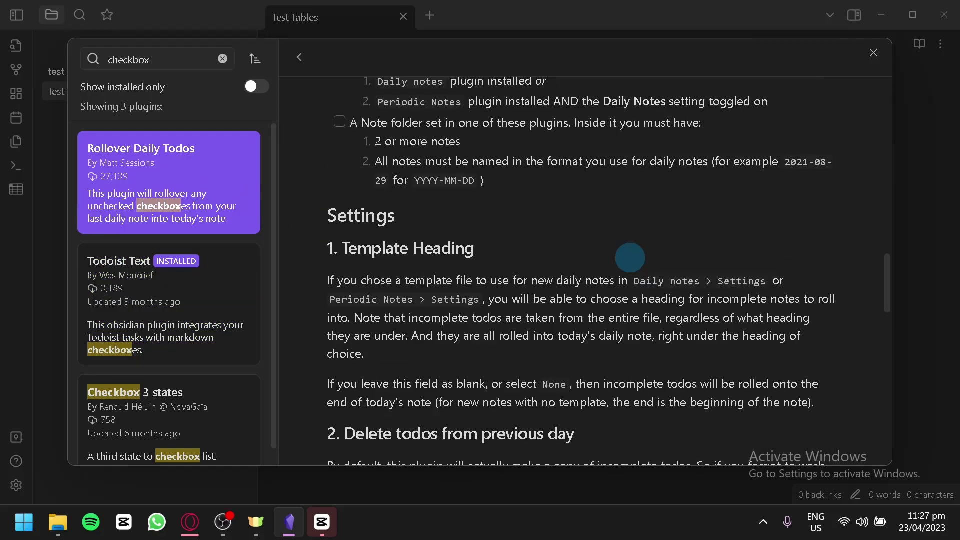
scroll(608, 252, up, 1)
scroll(429, 188, down, 5)
scroll(450, 198, down, 5)
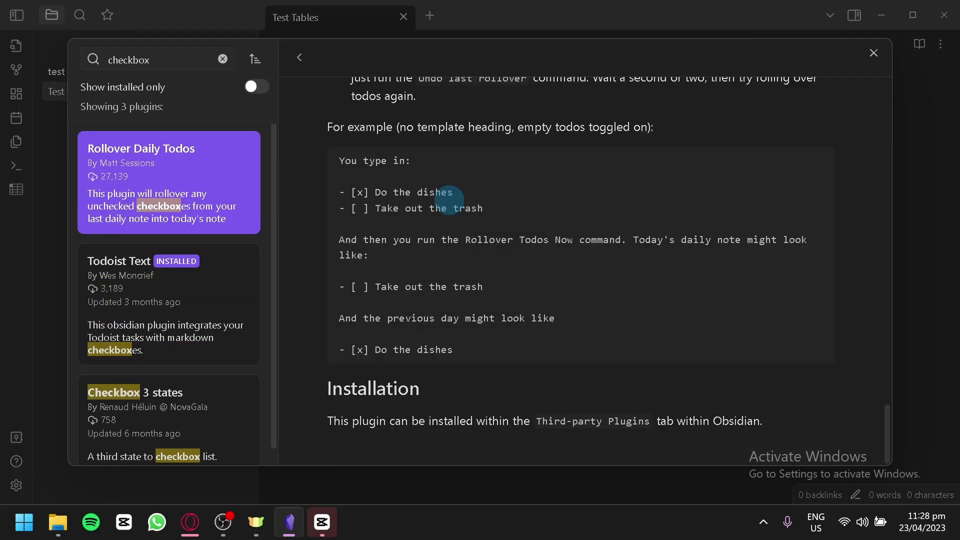
click(187, 409)
scroll(527, 291, down, 3)
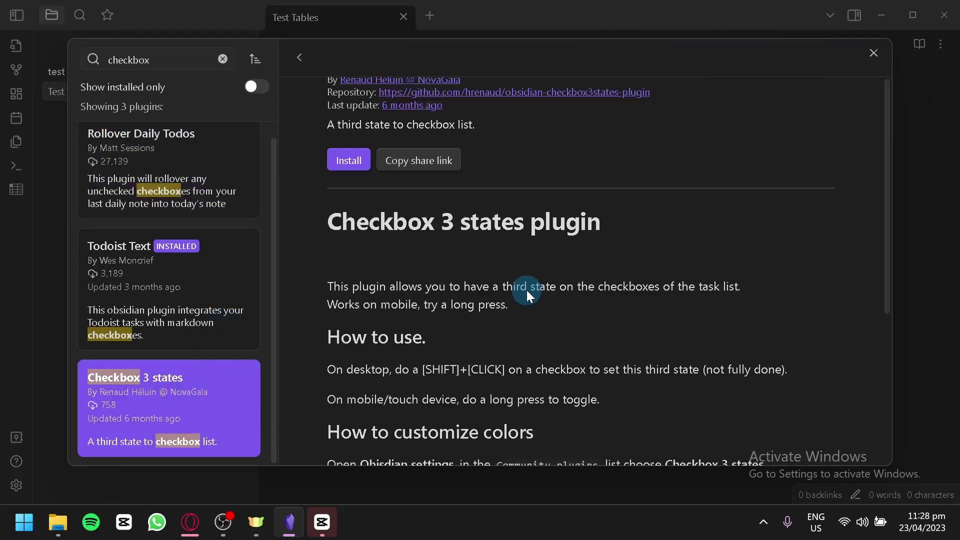
scroll(527, 291, up, 3)
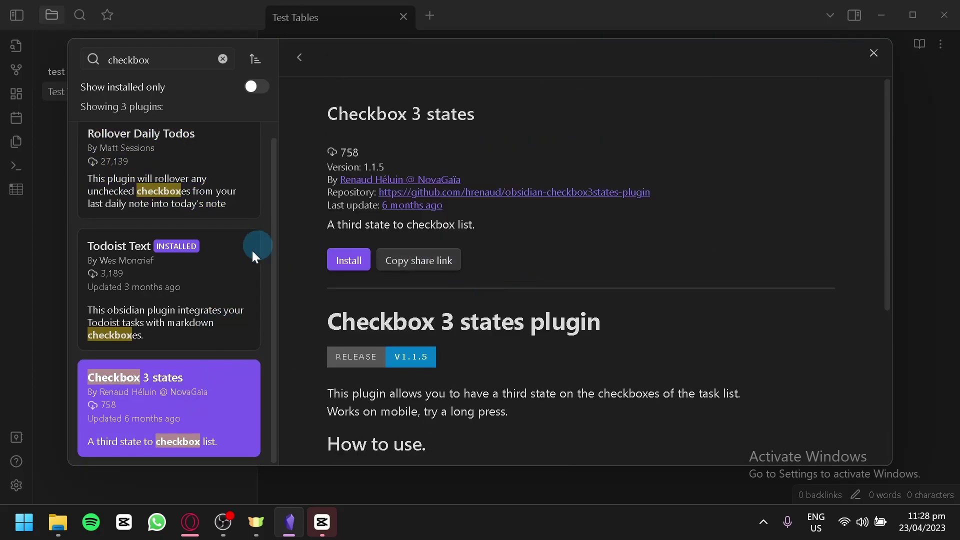
click(204, 289)
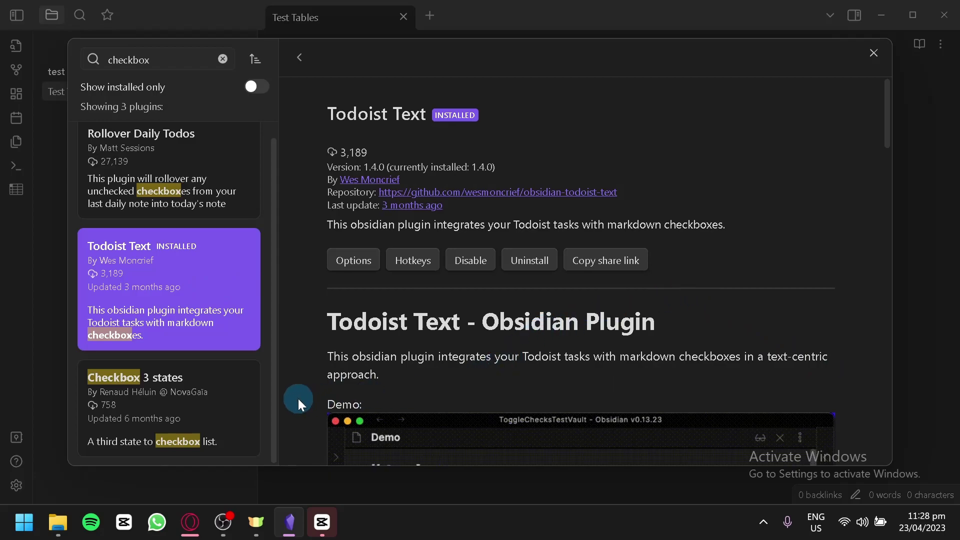